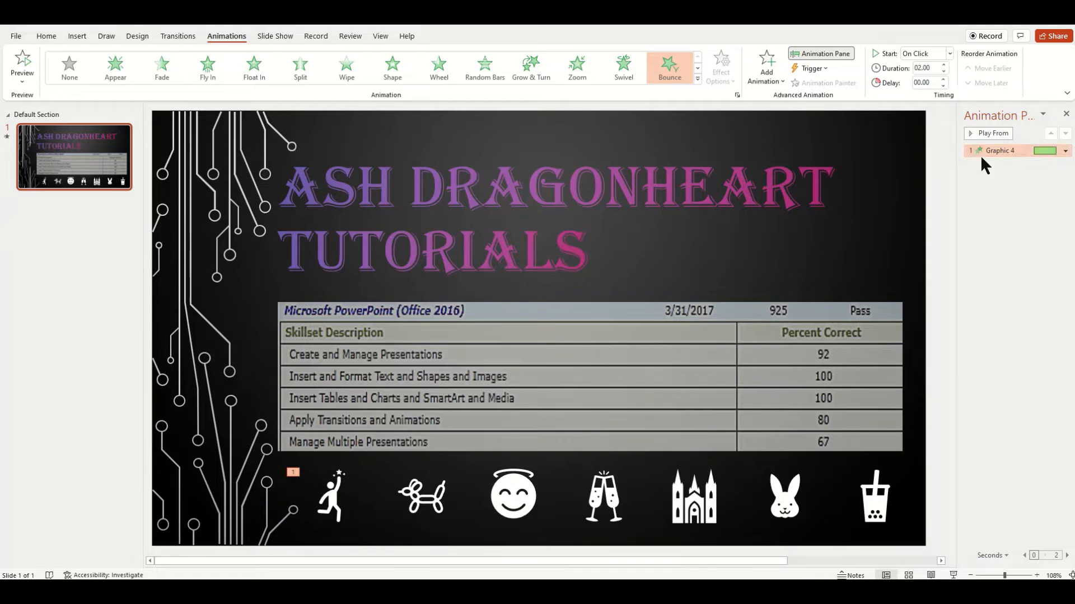
# - View the available options for the star-reaching figure's Bounce animation and preview the slide's animations
pyautogui.click(1064, 151)
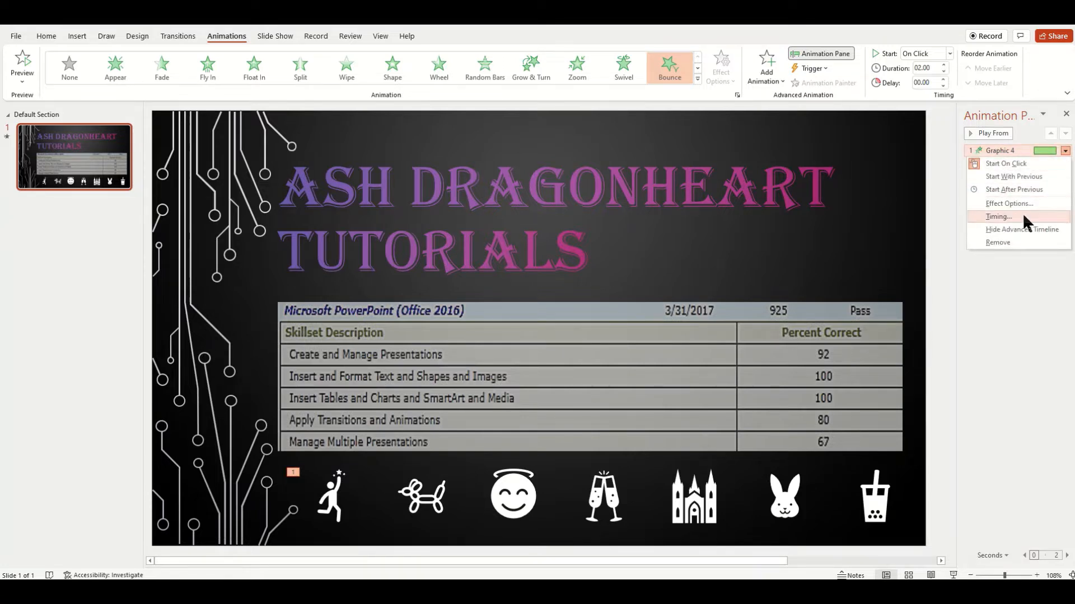
pyautogui.click(999, 287)
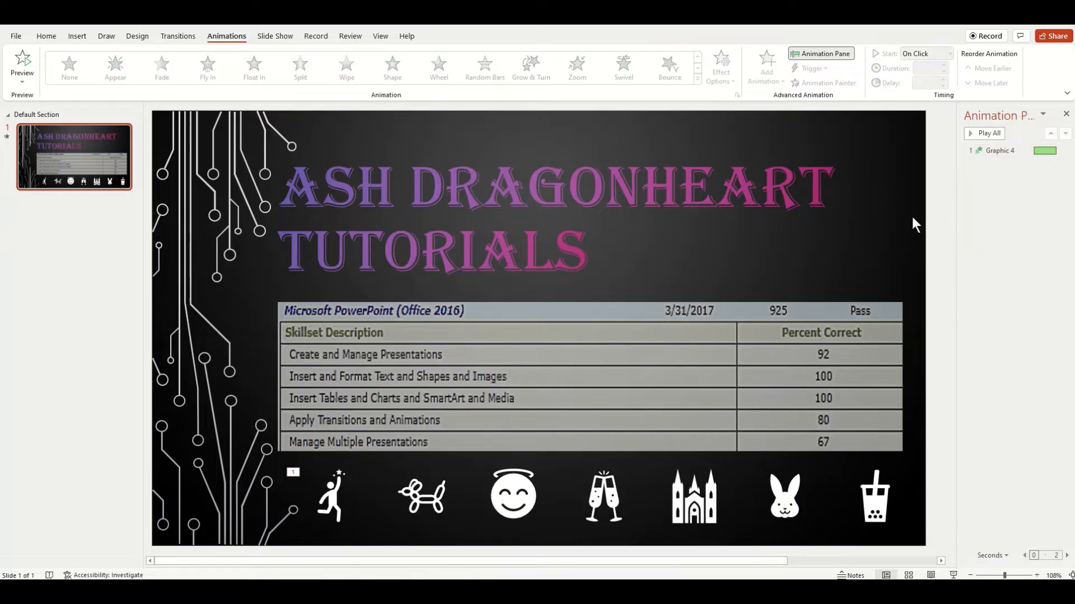
pyautogui.click(21, 66)
# - Try the Color Pulse and Transparency emphasis effects on the balloon dog graphic, and settle on Grow/Shrink
pyautogui.click(439, 496)
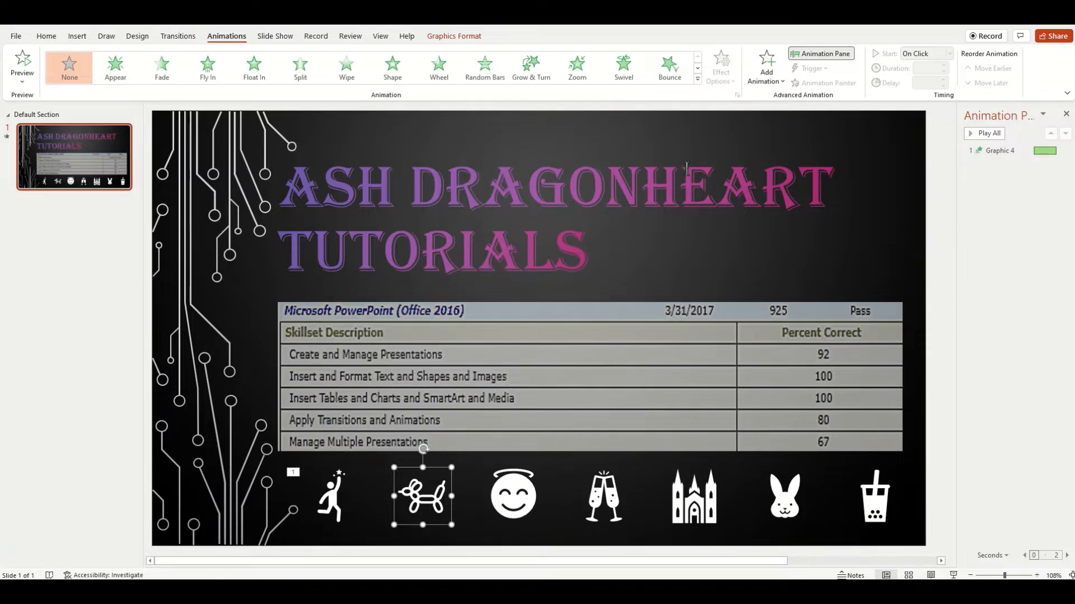
pyautogui.click(697, 78)
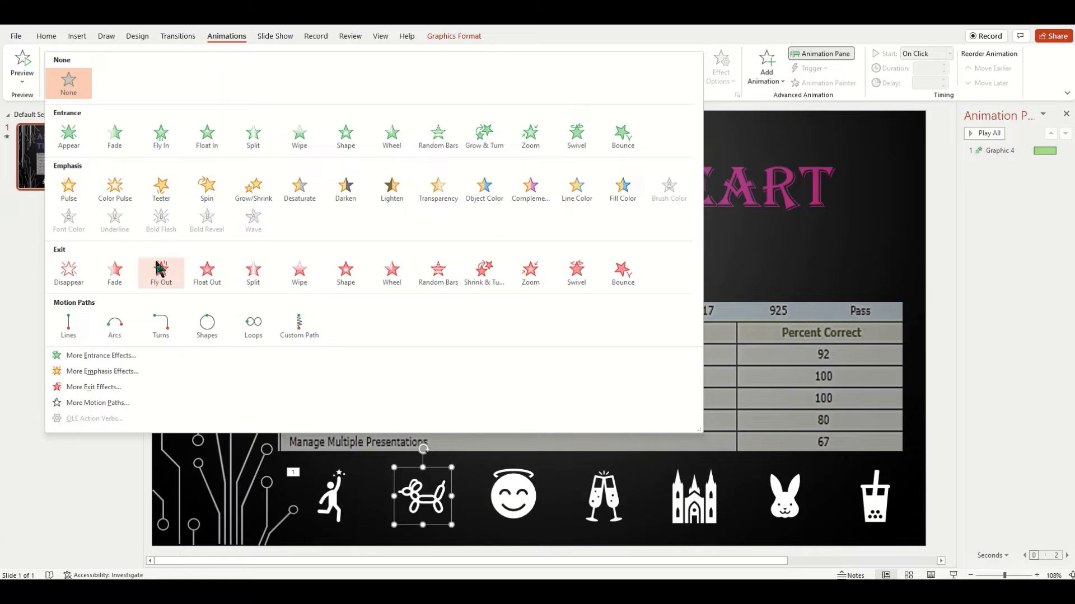
pyautogui.click(124, 193)
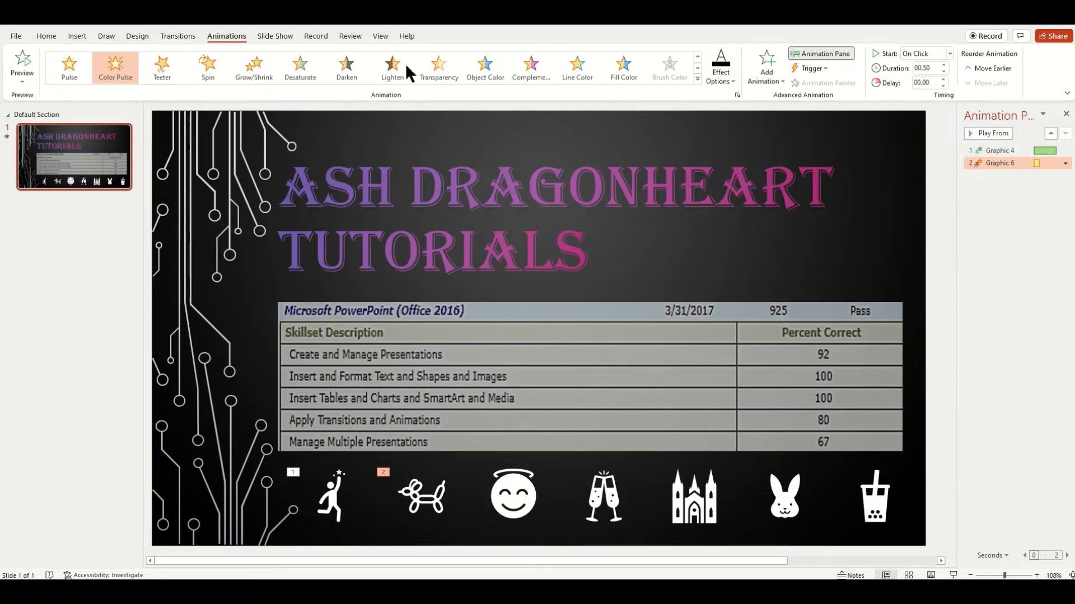
pyautogui.click(430, 55)
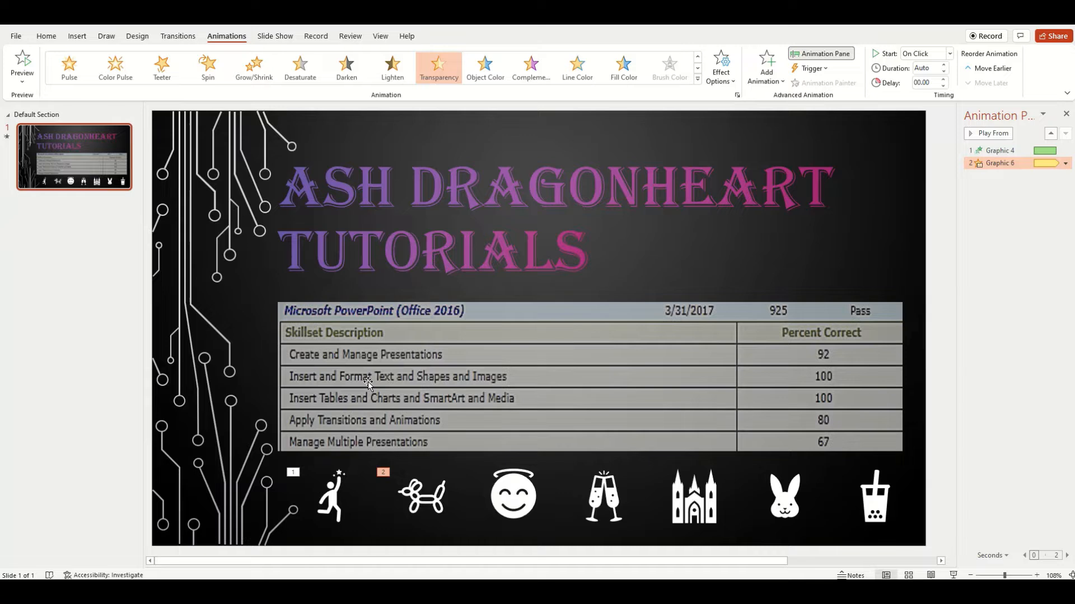
pyautogui.click(253, 72)
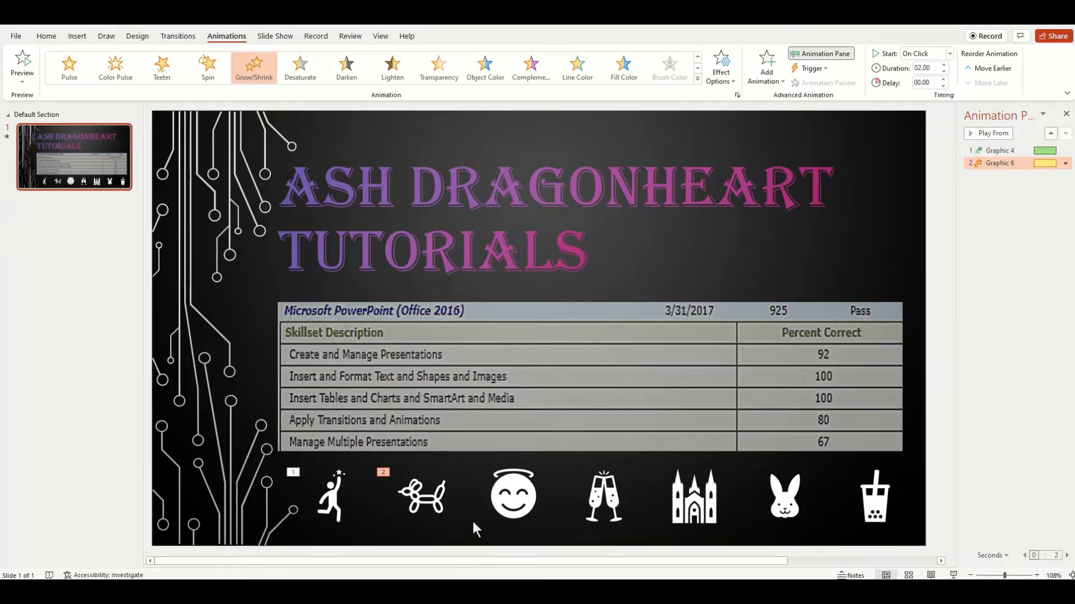
# - Apply the Fly Out exit animation to the smiling halo face graphic
pyautogui.click(511, 502)
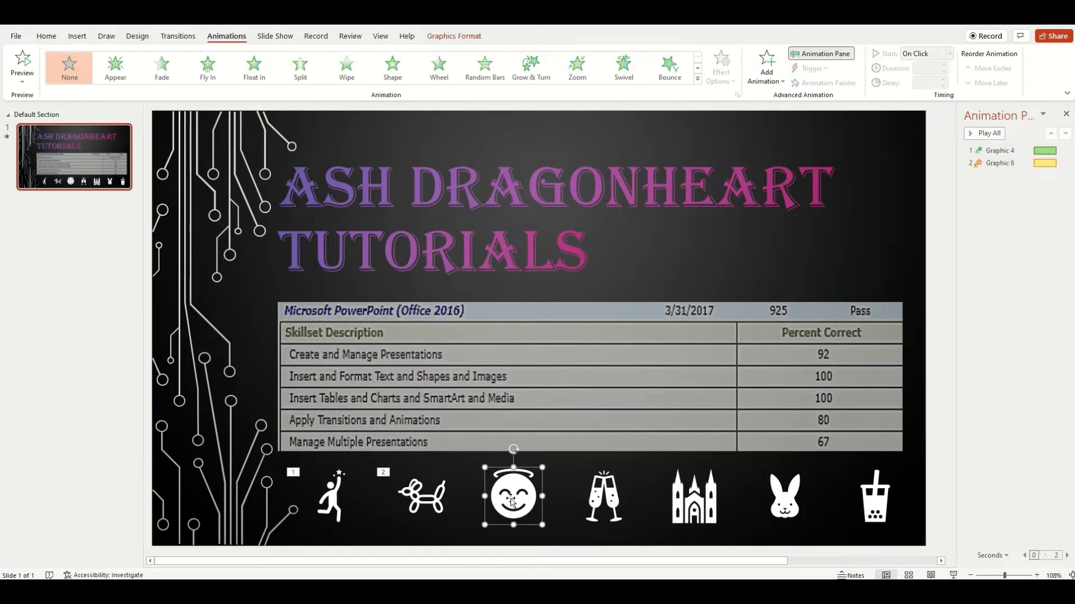
pyautogui.click(698, 78)
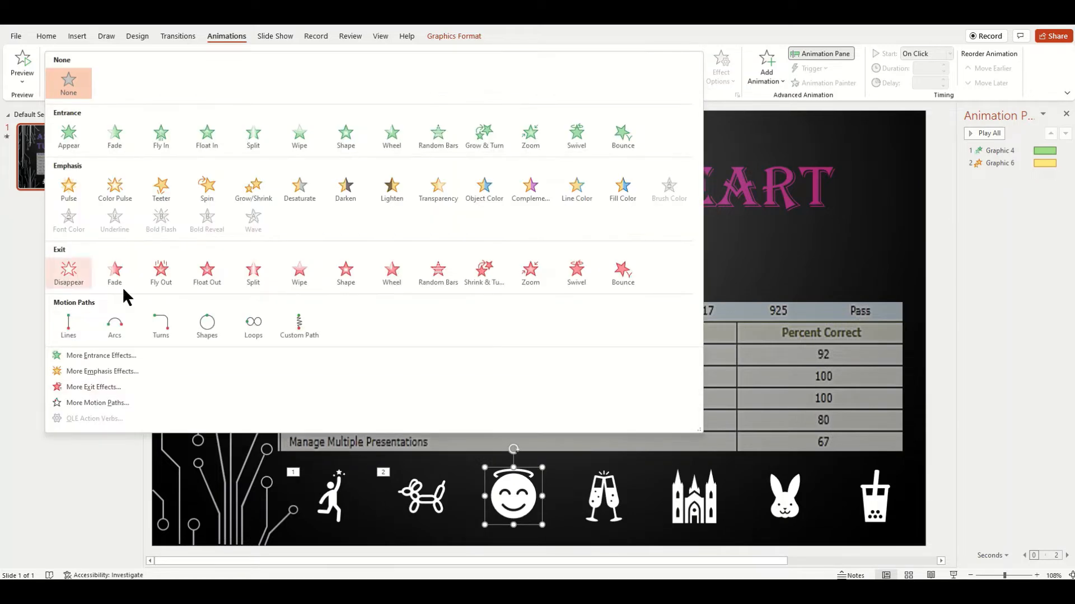
pyautogui.click(158, 271)
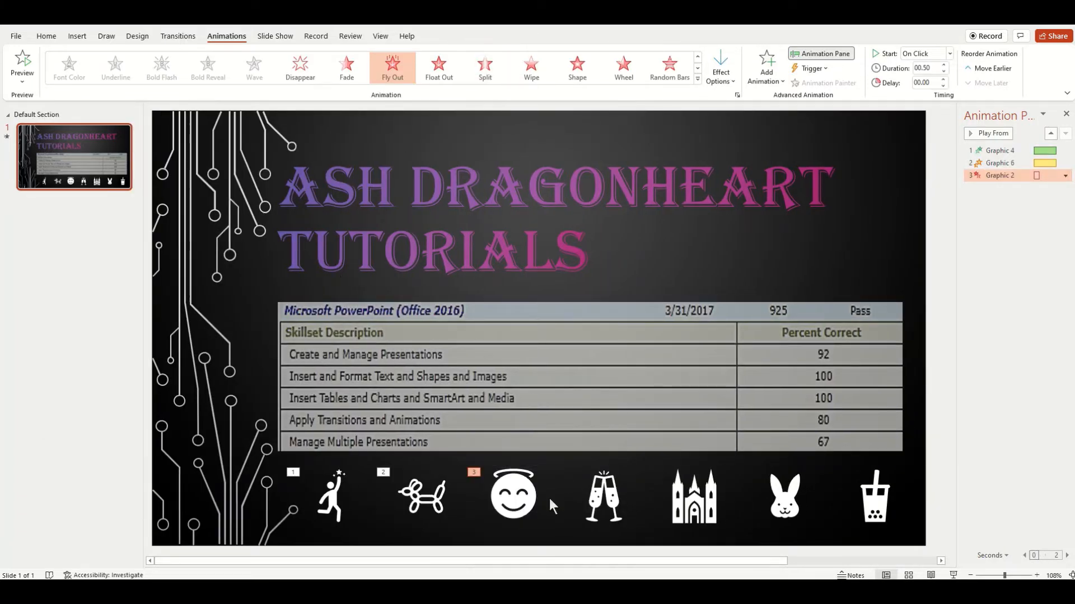
pyautogui.rightClick(1046, 180)
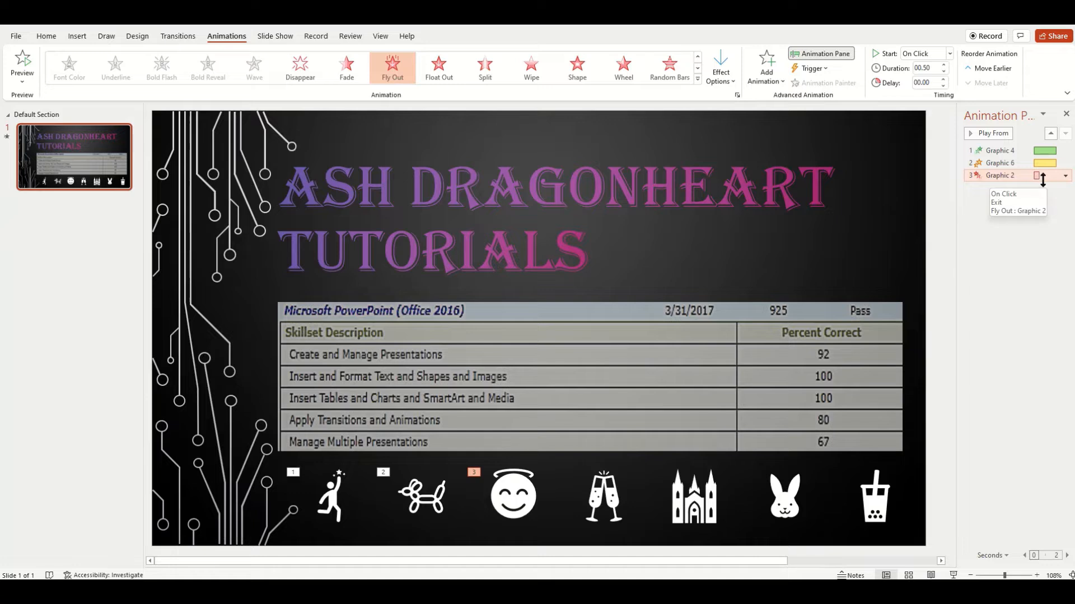
pyautogui.click(791, 249)
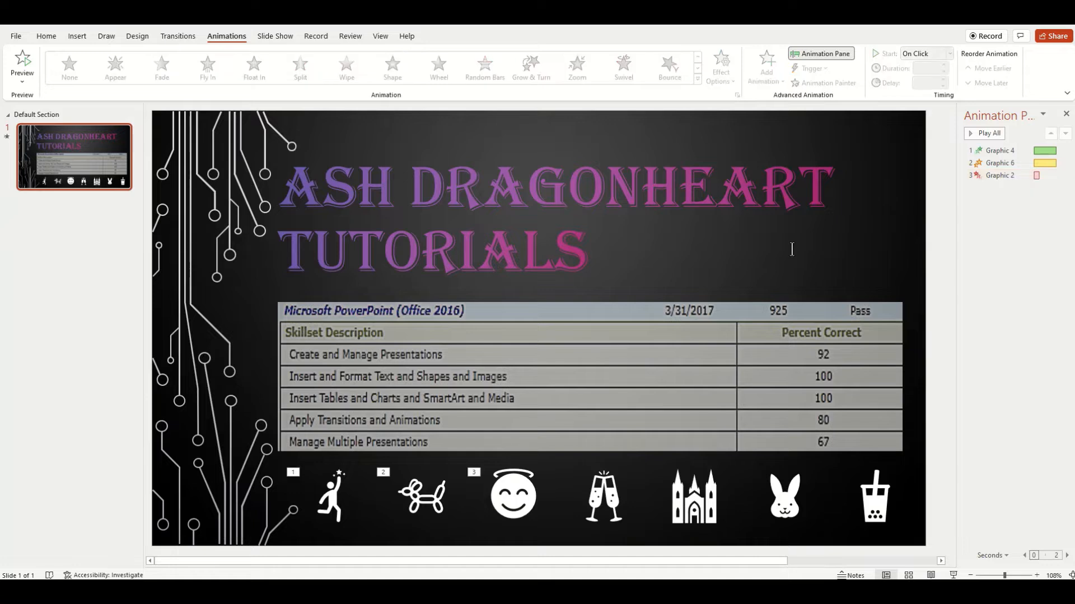
# - Draw a zigzag custom motion path across the slide for the champagne glasses graphic and preview it
pyautogui.click(607, 503)
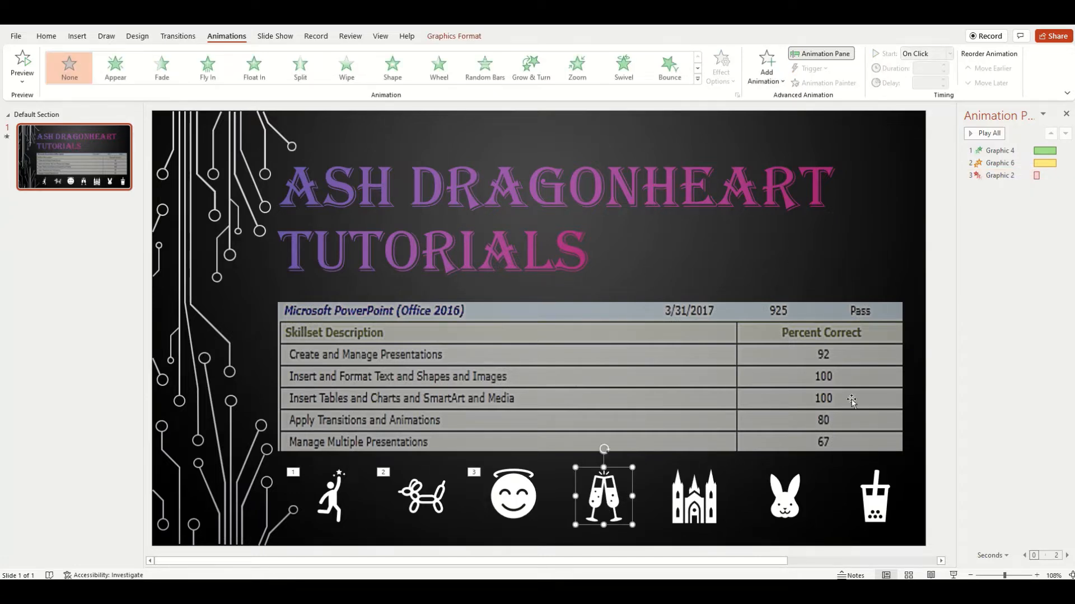
pyautogui.click(697, 79)
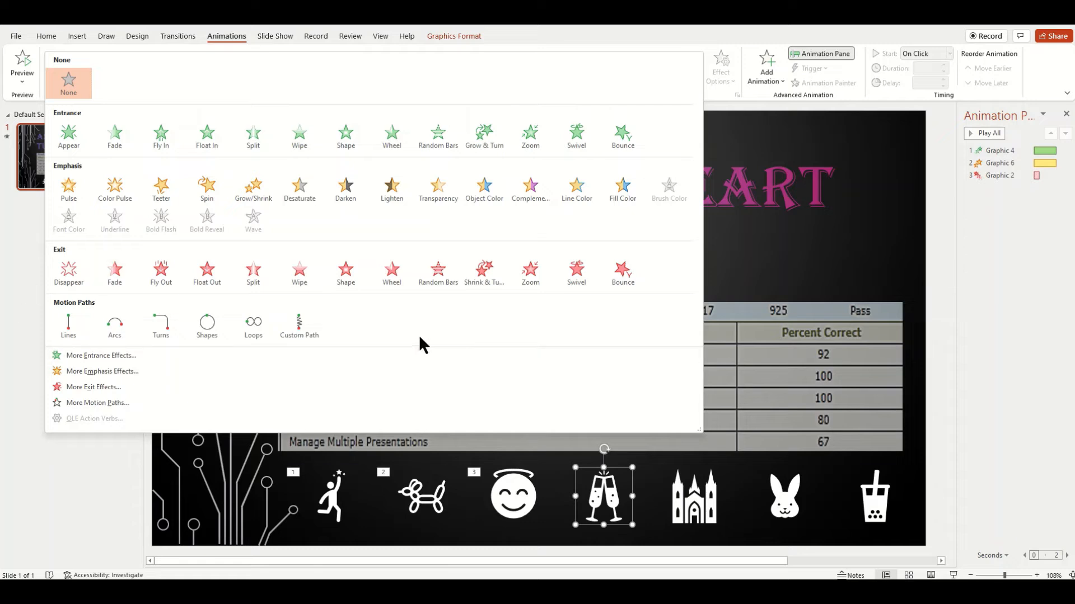
pyautogui.click(308, 337)
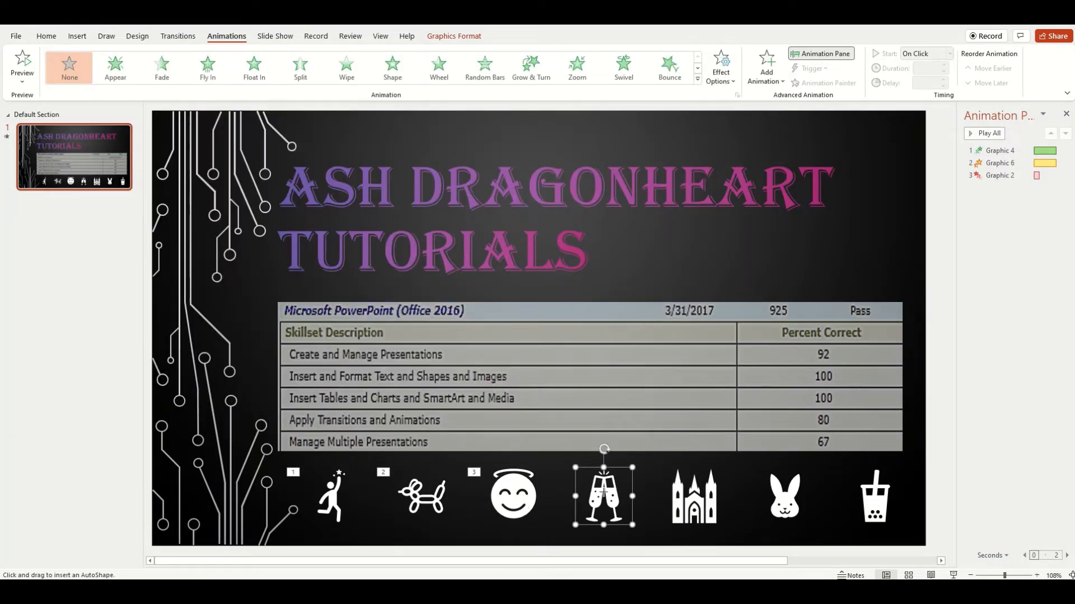
pyautogui.click(544, 395)
pyautogui.click(648, 311)
pyautogui.click(623, 434)
pyautogui.click(575, 496)
pyautogui.click(350, 331)
pyautogui.click(558, 247)
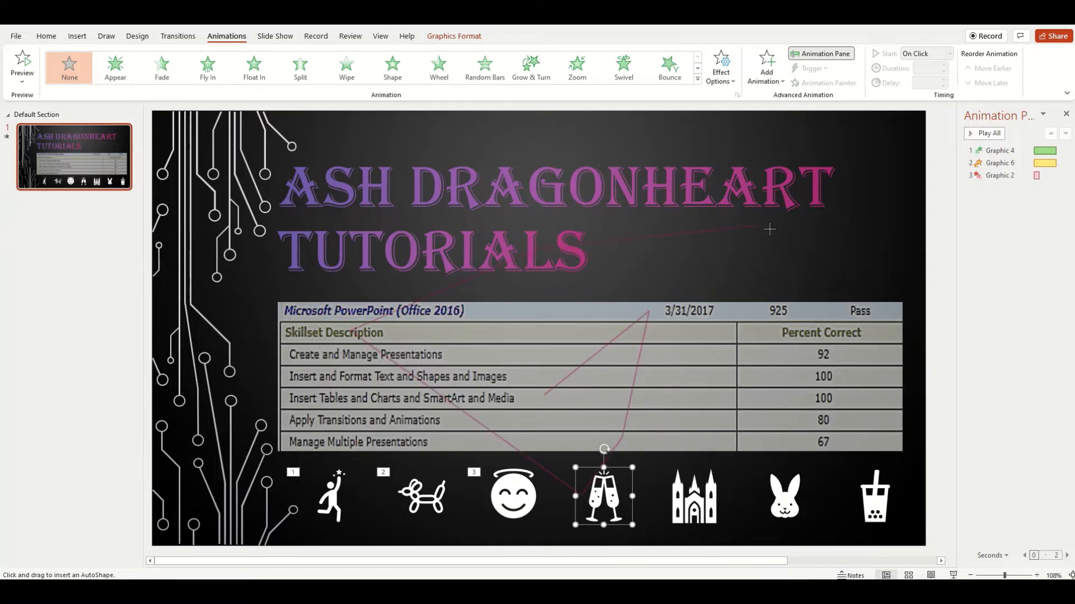
pyautogui.click(771, 229)
pyautogui.click(800, 361)
pyautogui.click(26, 67)
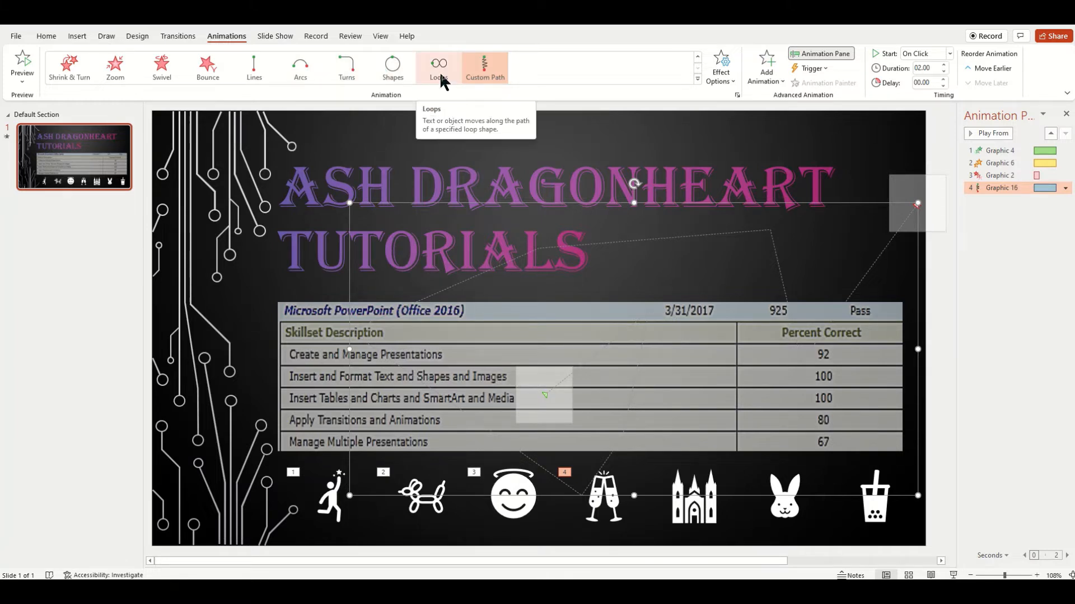
pyautogui.click(718, 75)
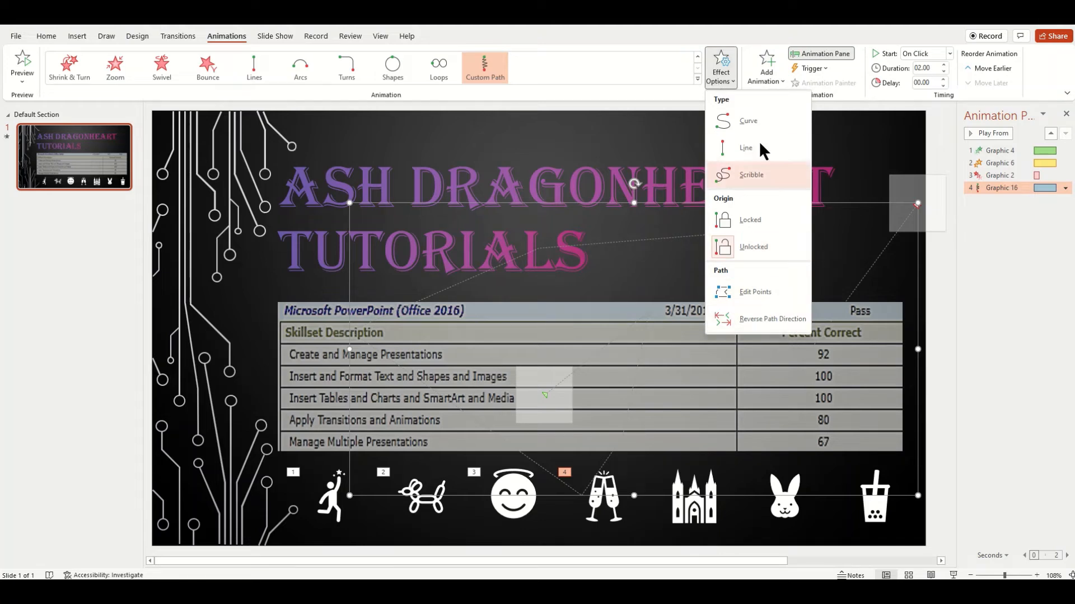
pyautogui.click(695, 494)
# - Add the Boomerang effect from the extended entrance effects to the church graphic
pyautogui.click(695, 494)
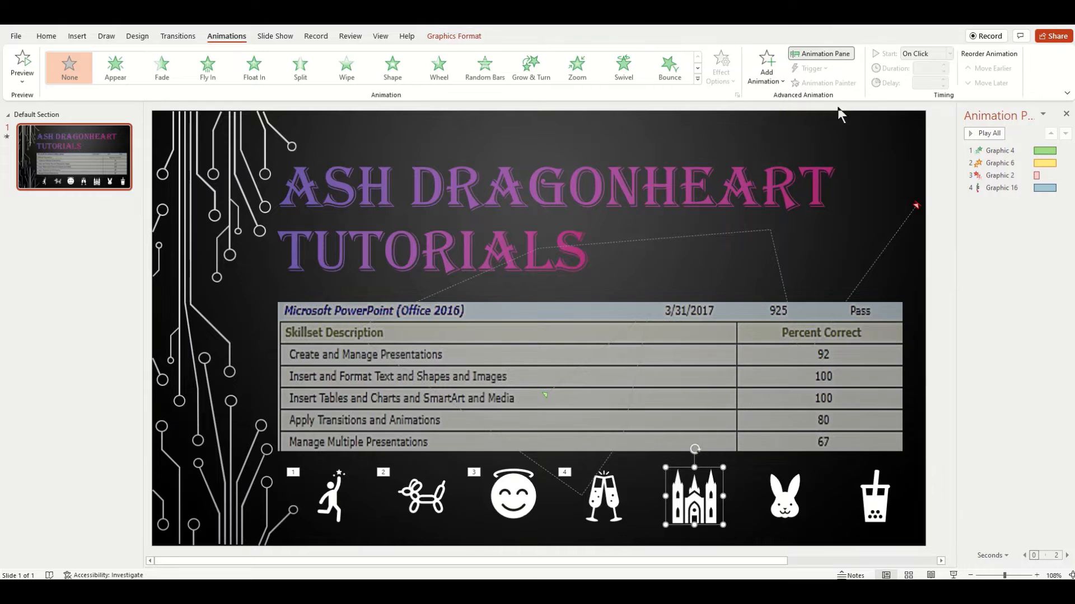
pyautogui.click(781, 82)
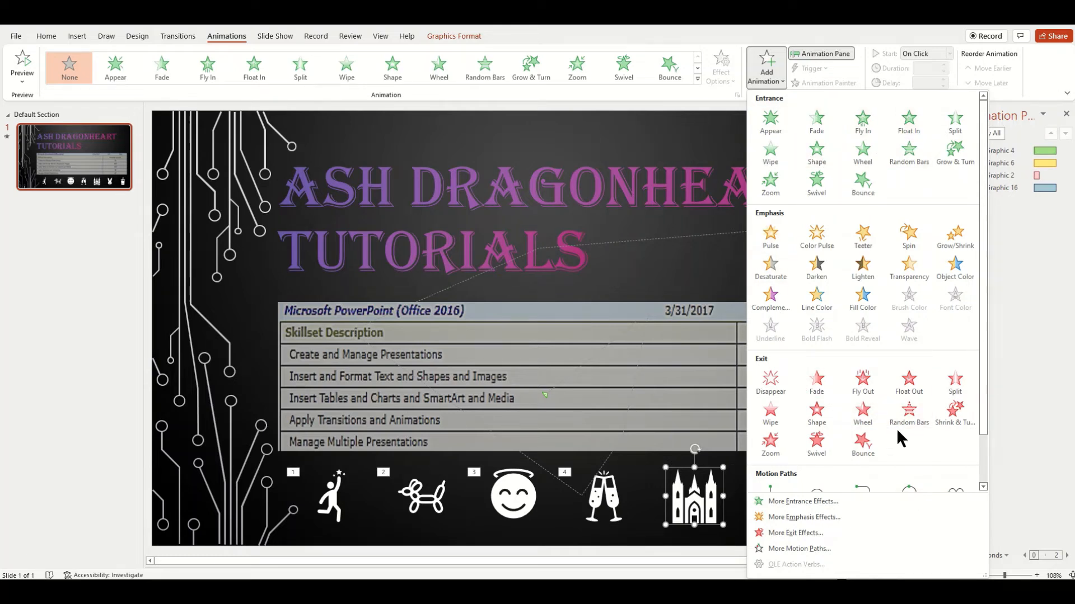
pyautogui.scroll(-2, 896, 432)
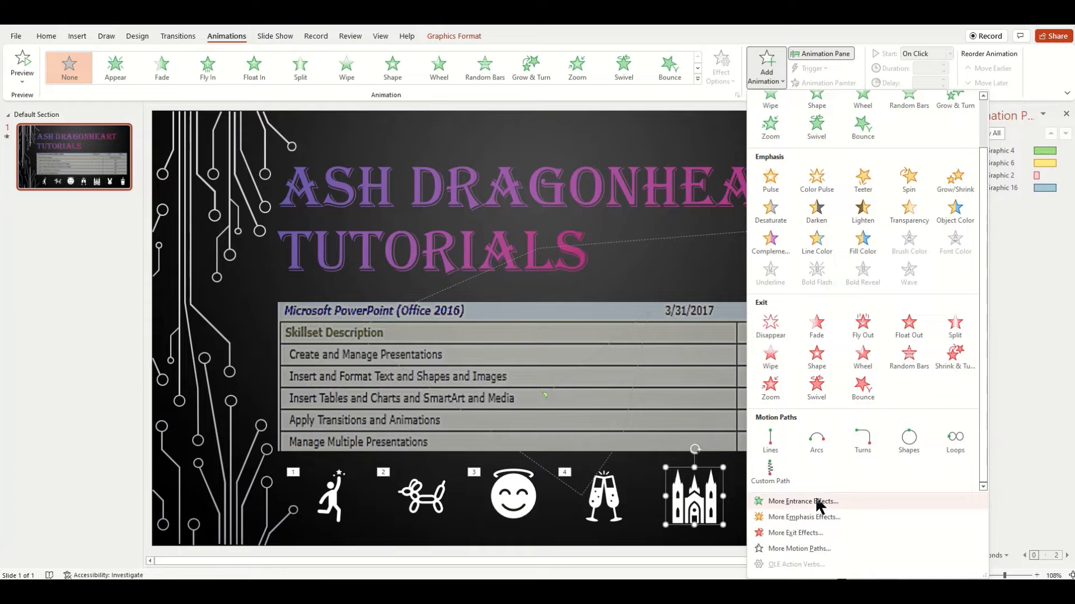
pyautogui.click(818, 502)
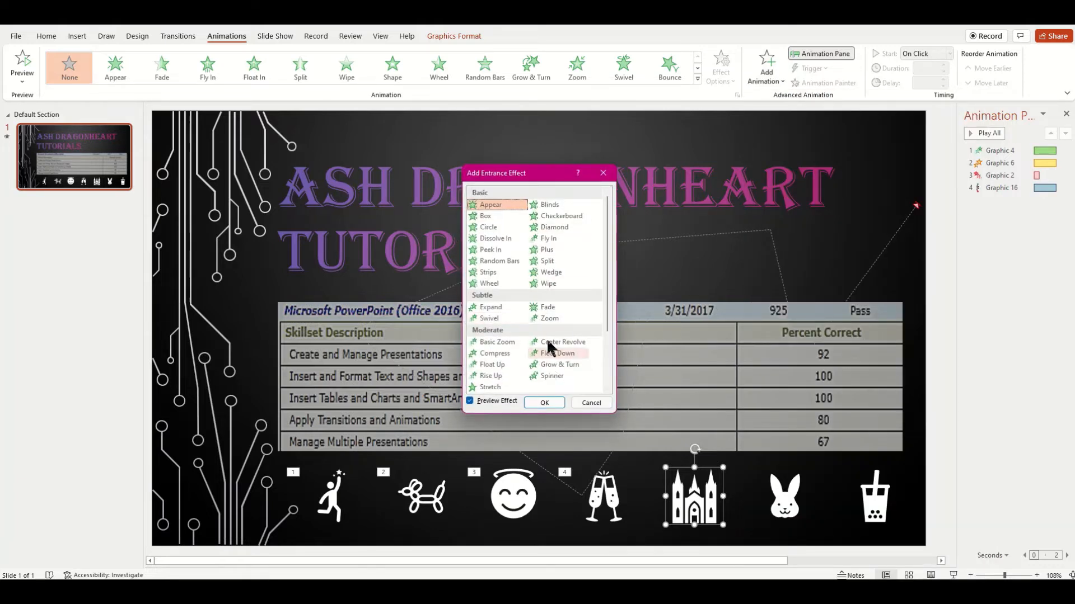
pyautogui.scroll(-3, 548, 339)
pyautogui.scroll(3, 548, 338)
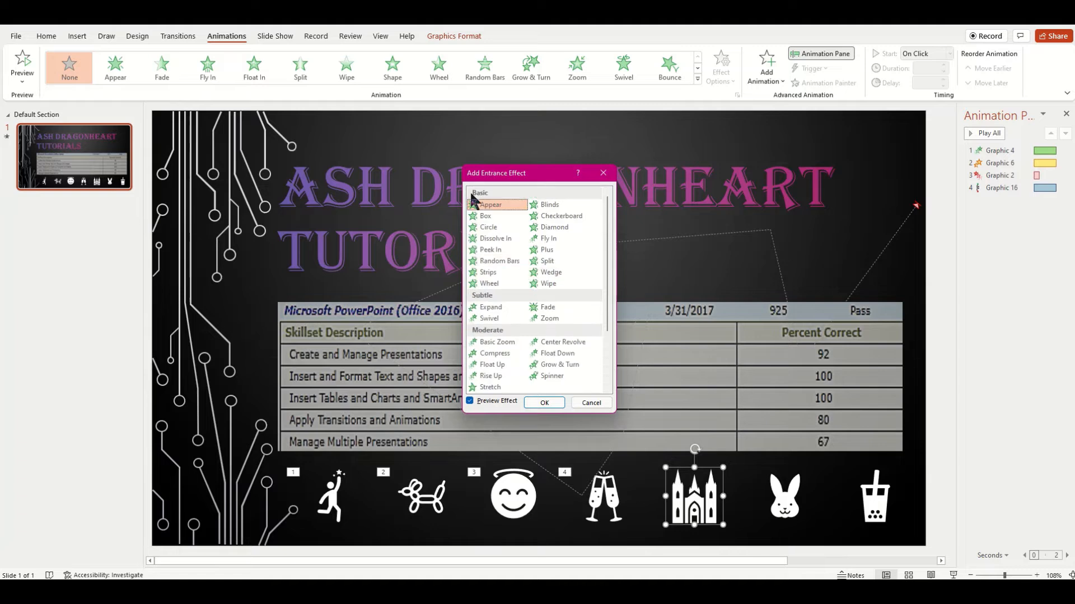
pyautogui.scroll(-3, 485, 329)
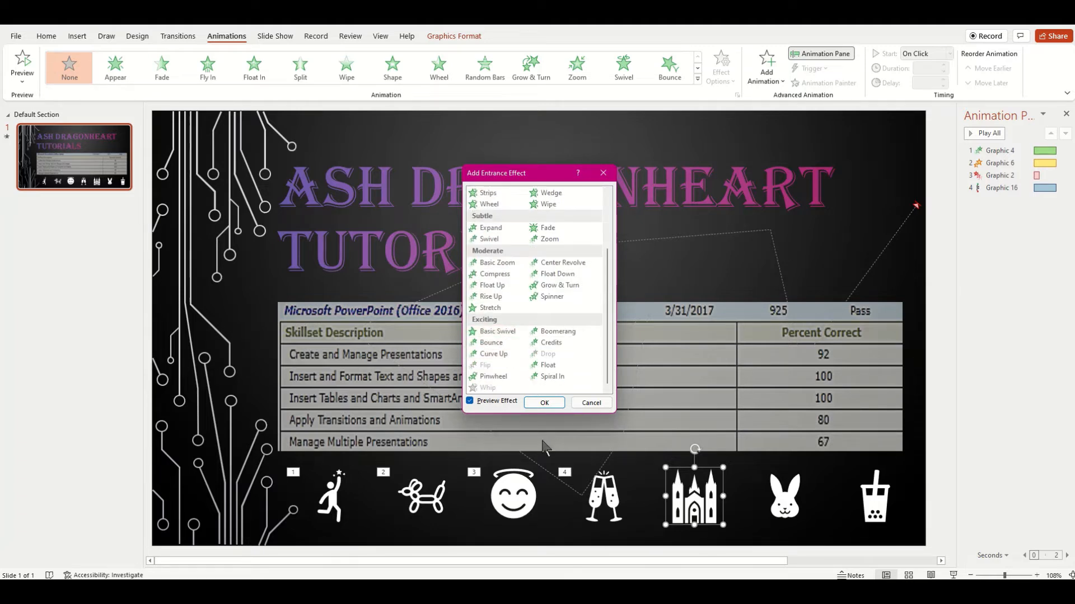
pyautogui.scroll(3, 573, 268)
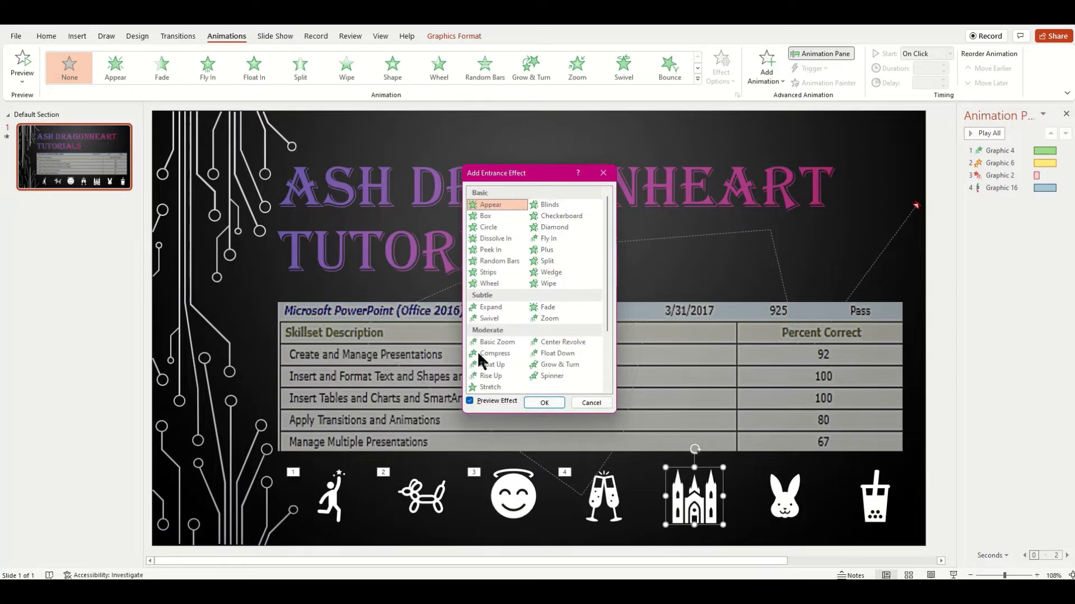
pyautogui.scroll(-3, 546, 362)
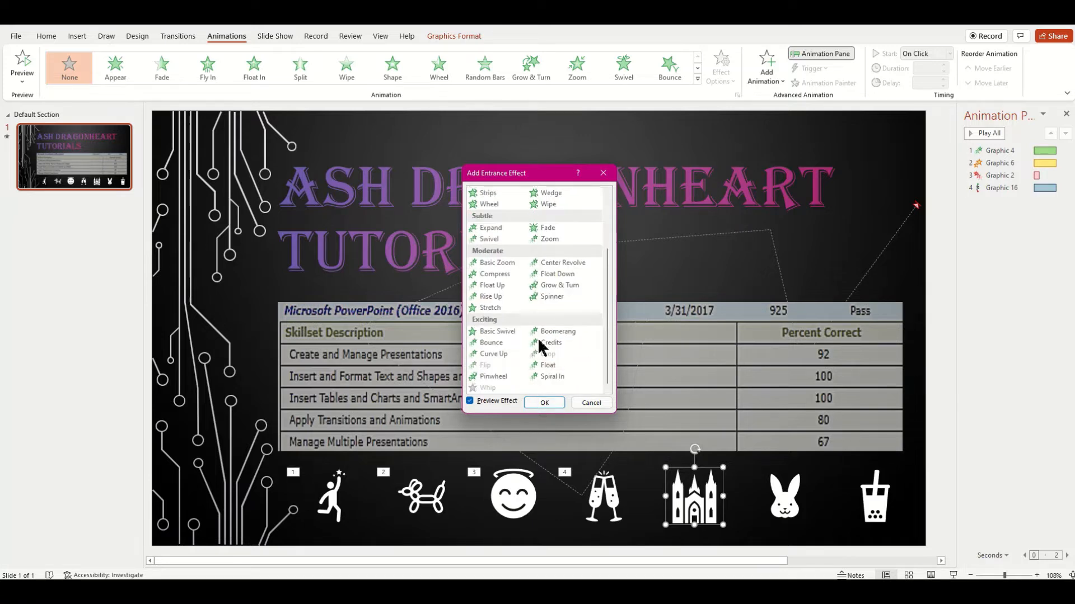
pyautogui.click(549, 333)
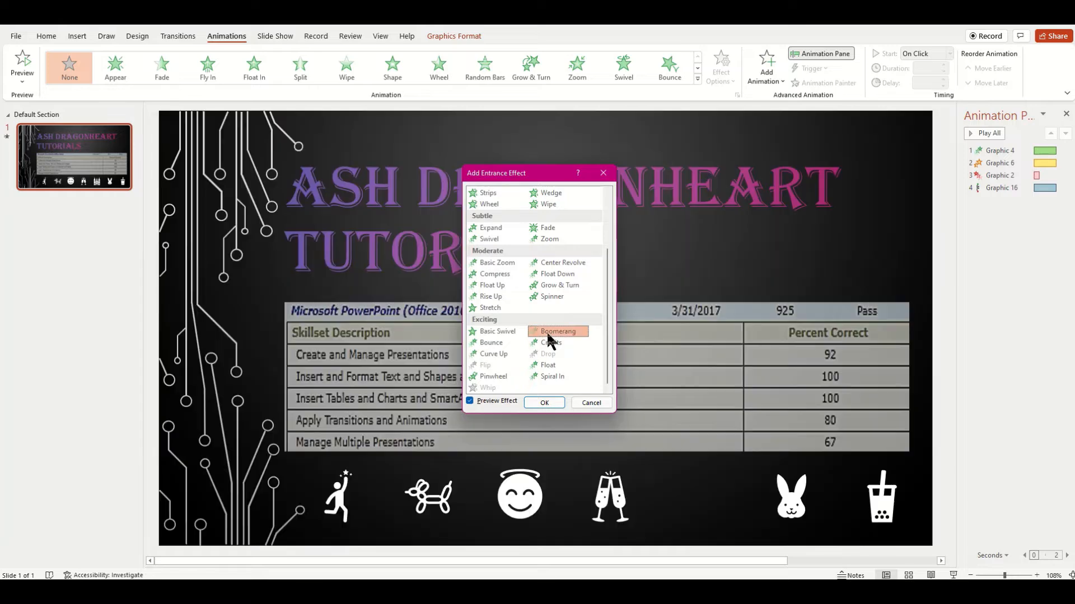
pyautogui.click(542, 403)
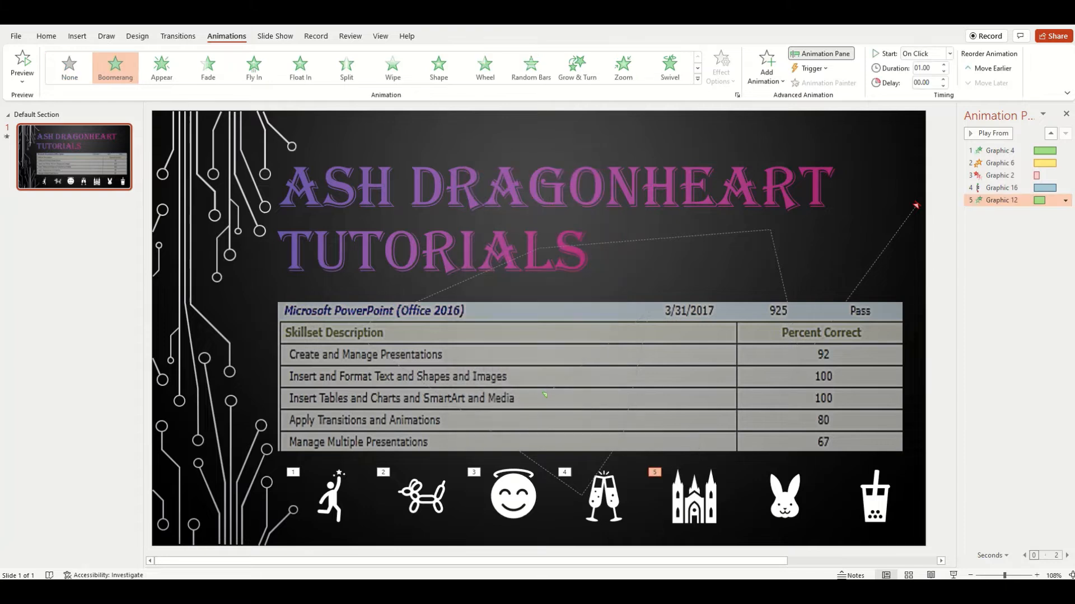
# - Apply the Shape entrance animation to the rabbit graphic and trigger it on click of Rectangle 14
pyautogui.click(794, 501)
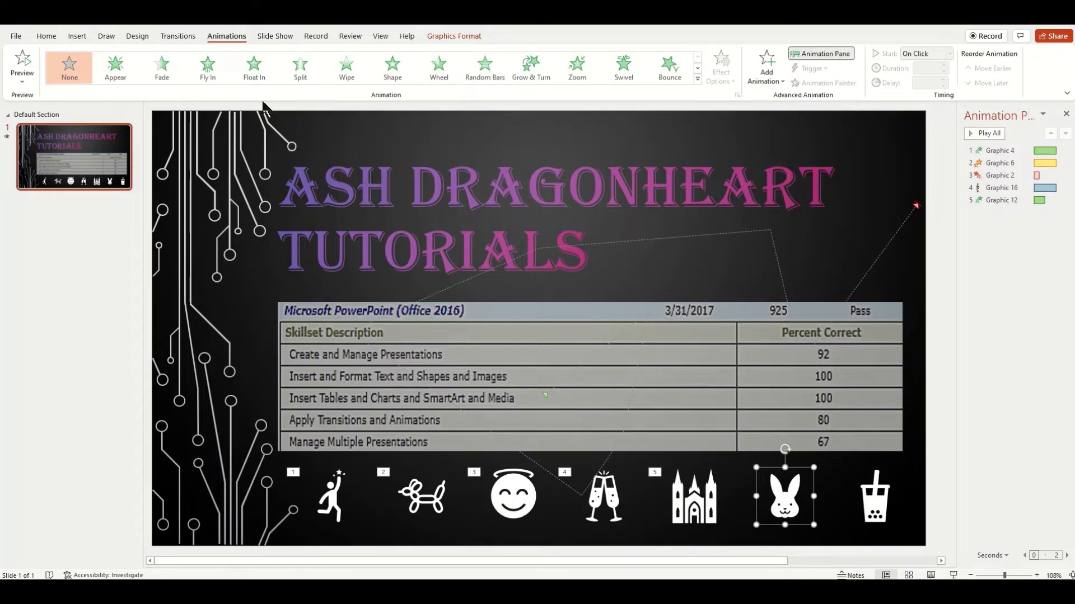
pyautogui.click(394, 68)
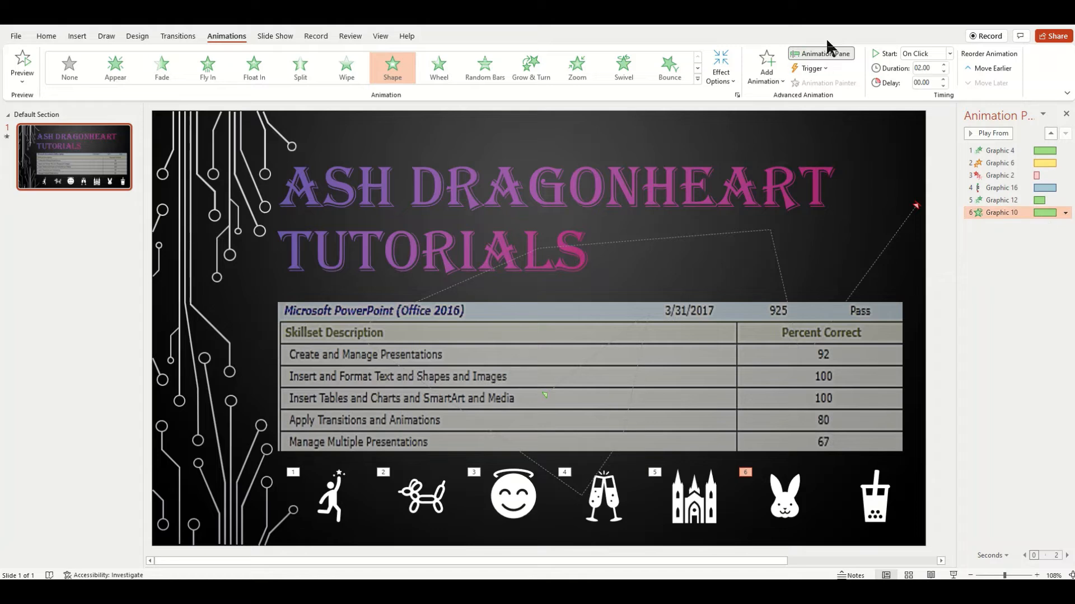
pyautogui.click(825, 68)
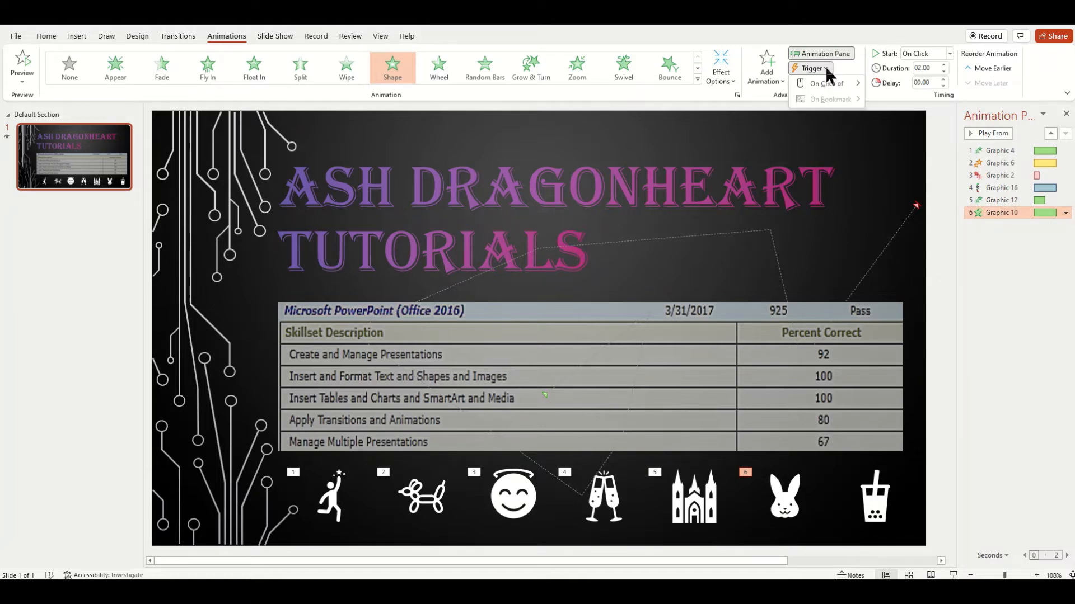
pyautogui.moveTo(830, 85)
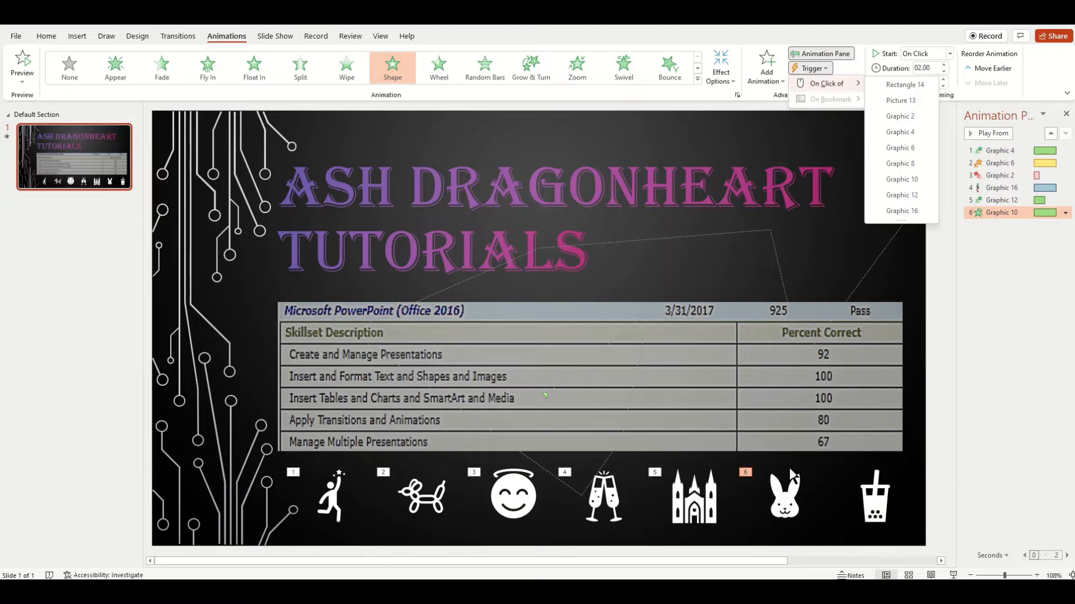
pyautogui.click(912, 85)
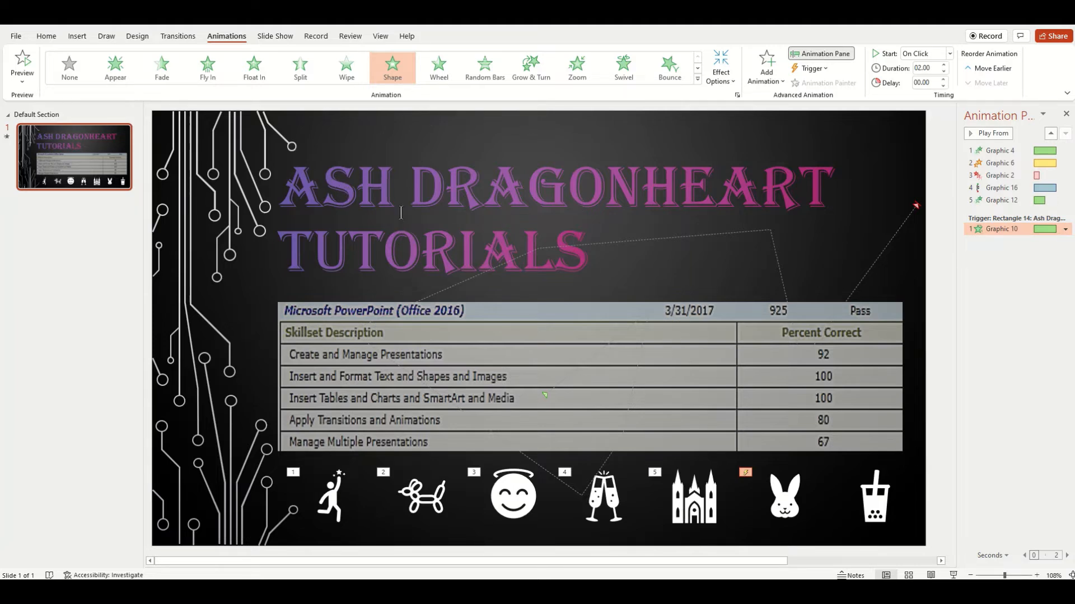
pyautogui.click(394, 194)
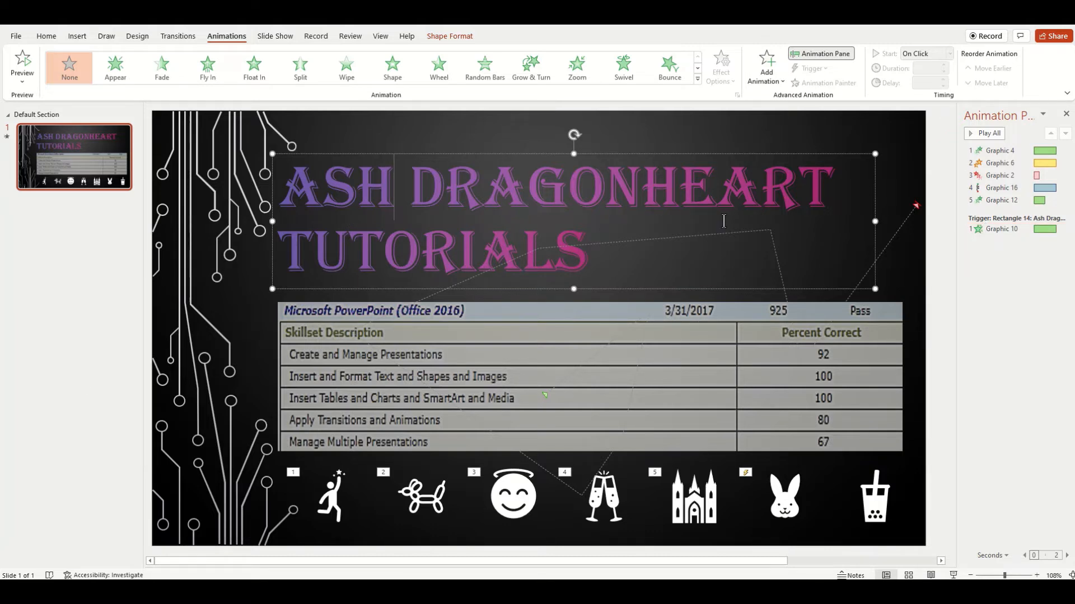
pyautogui.click(670, 362)
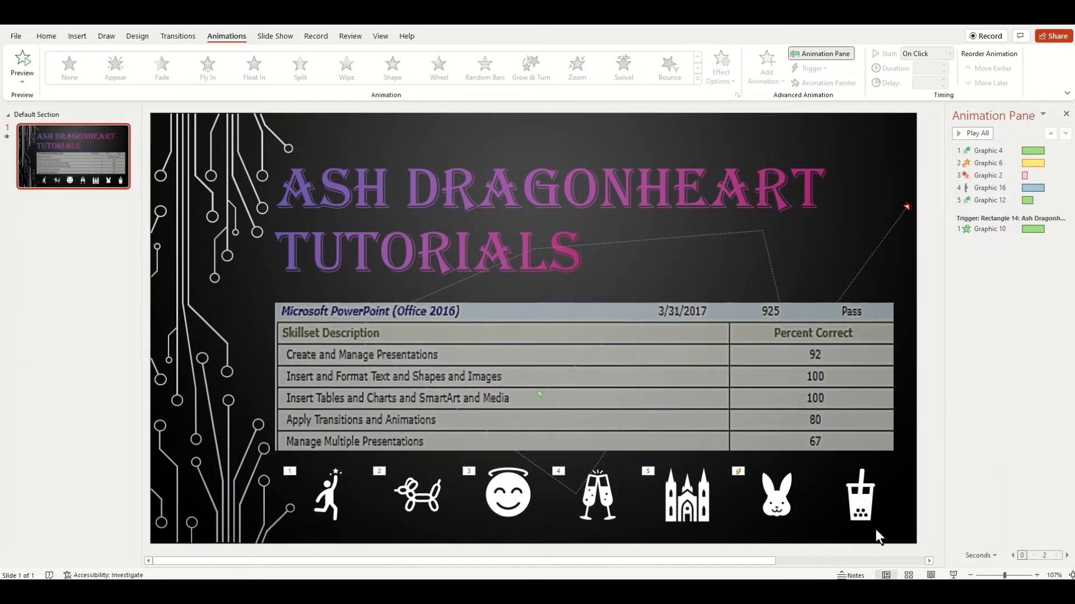